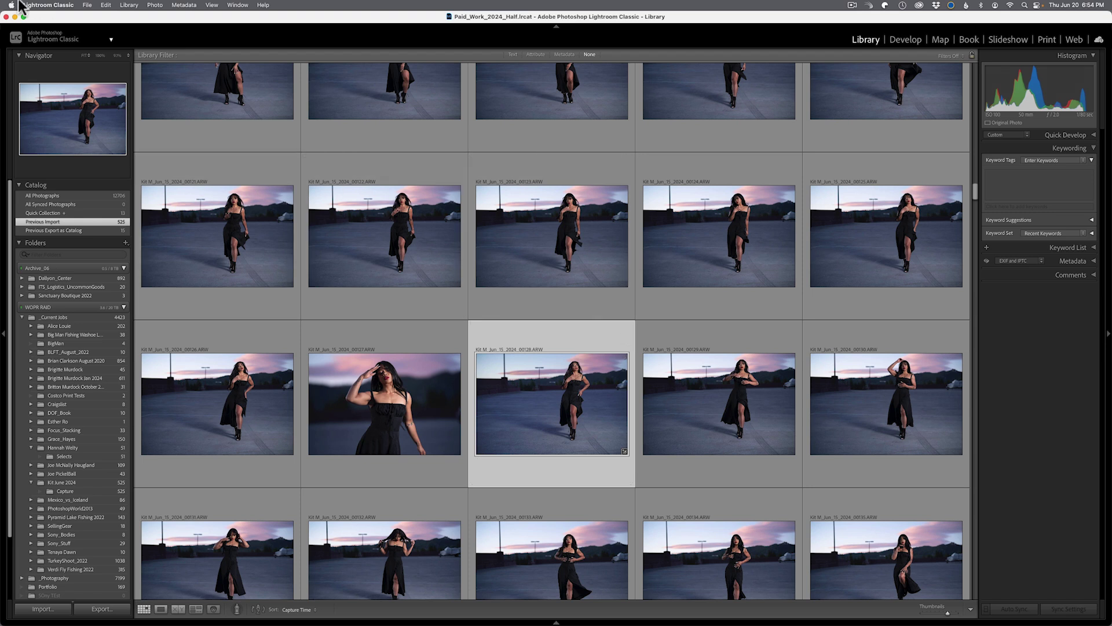
# Show the Tethered Capture submenu from the File menu
pyautogui.click(87, 4)
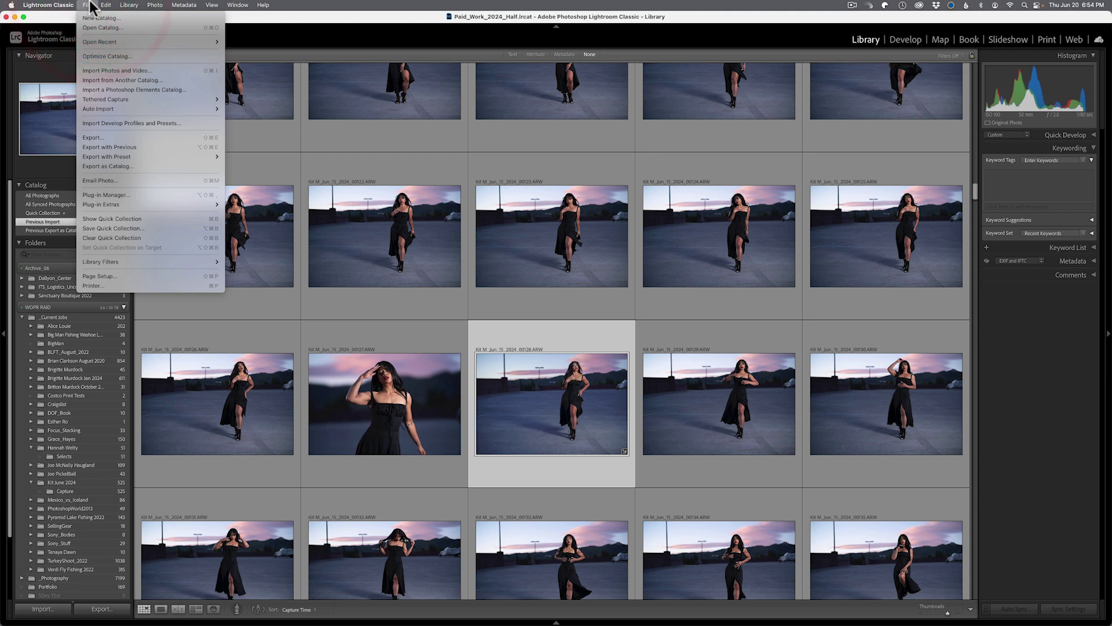
pyautogui.moveTo(120, 100)
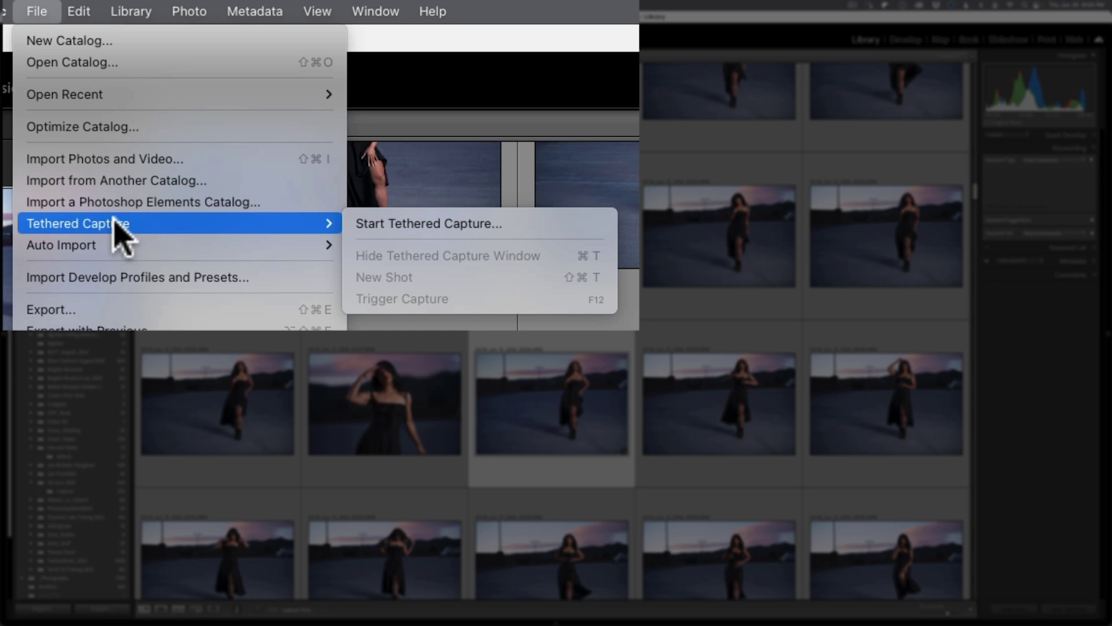
# Start tethered capture with session name and custom file text 'Sony Test', start number 1
pyautogui.click(389, 223)
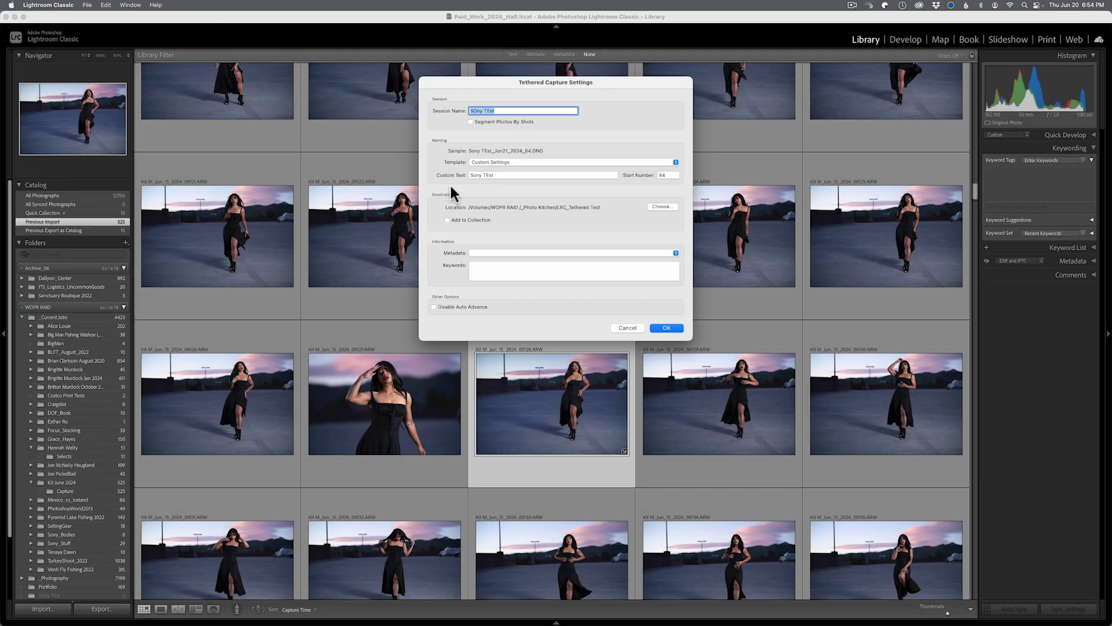
pyautogui.write('Sony T')
pyautogui.write('est')
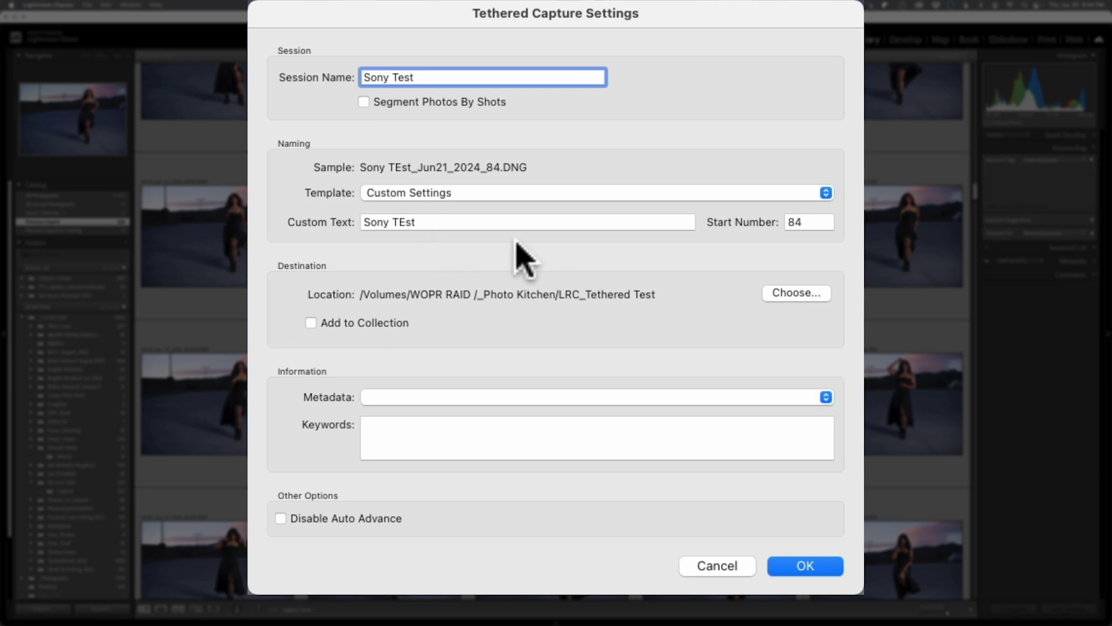
pyautogui.click(442, 223)
pyautogui.press('Right')
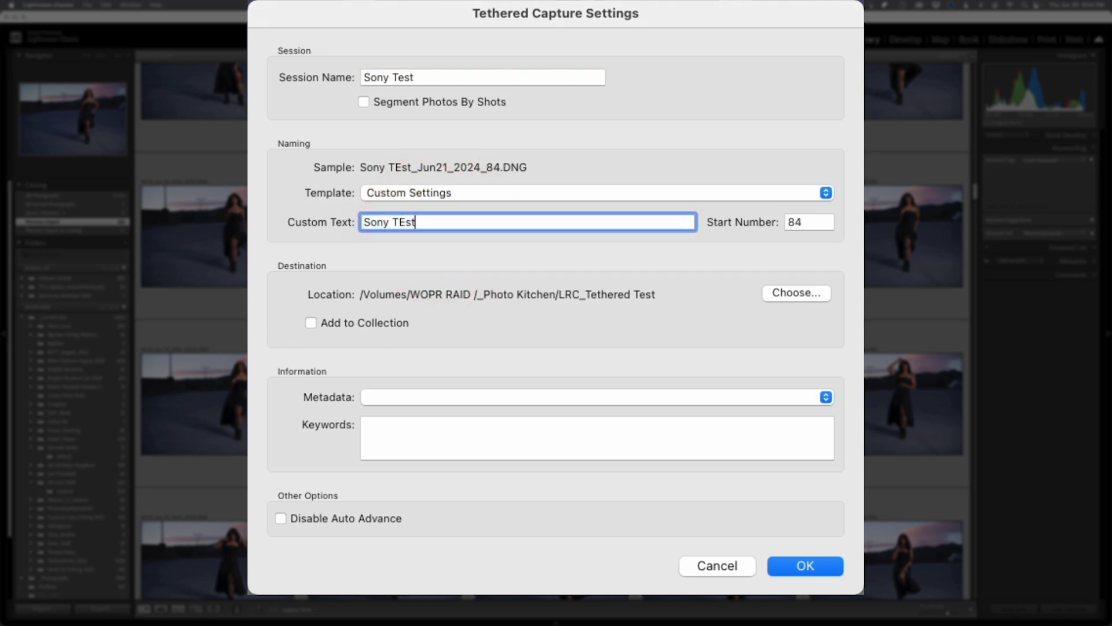
pyautogui.press('BackSpace')
pyautogui.press('BackSpace')
pyautogui.press('BackSpace')
pyautogui.write('est')
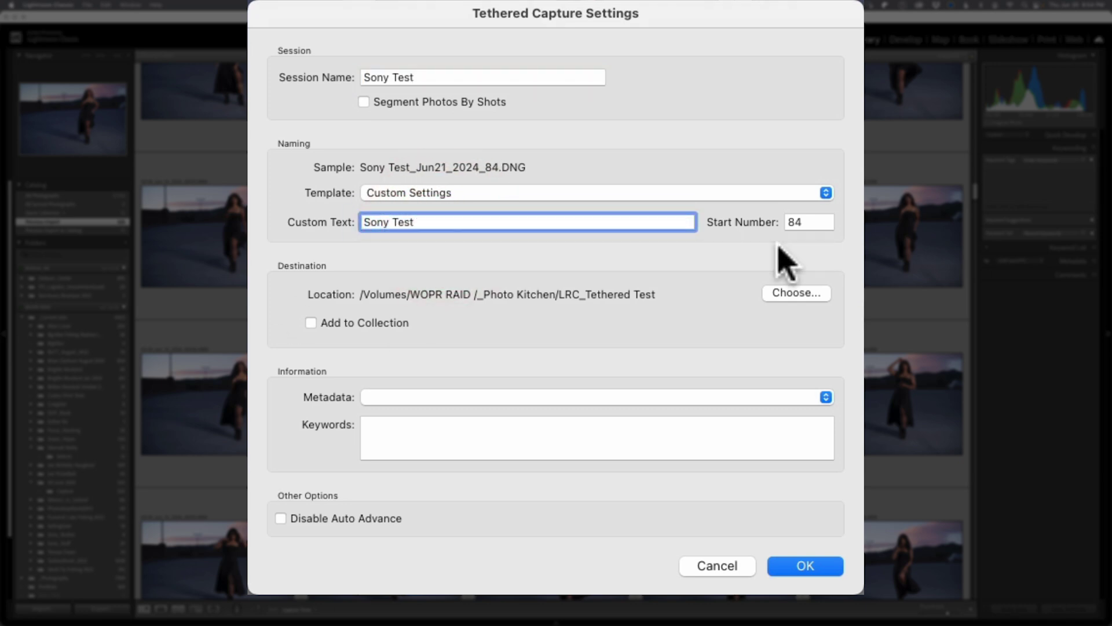
pyautogui.click(809, 222)
pyautogui.write('1')
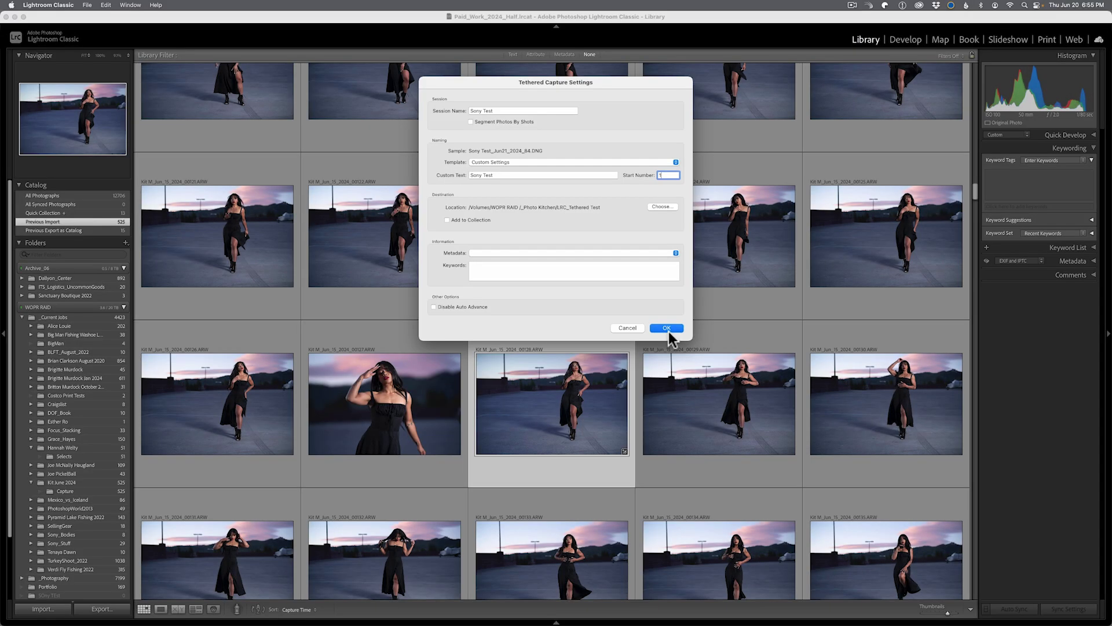
pyautogui.click(805, 565)
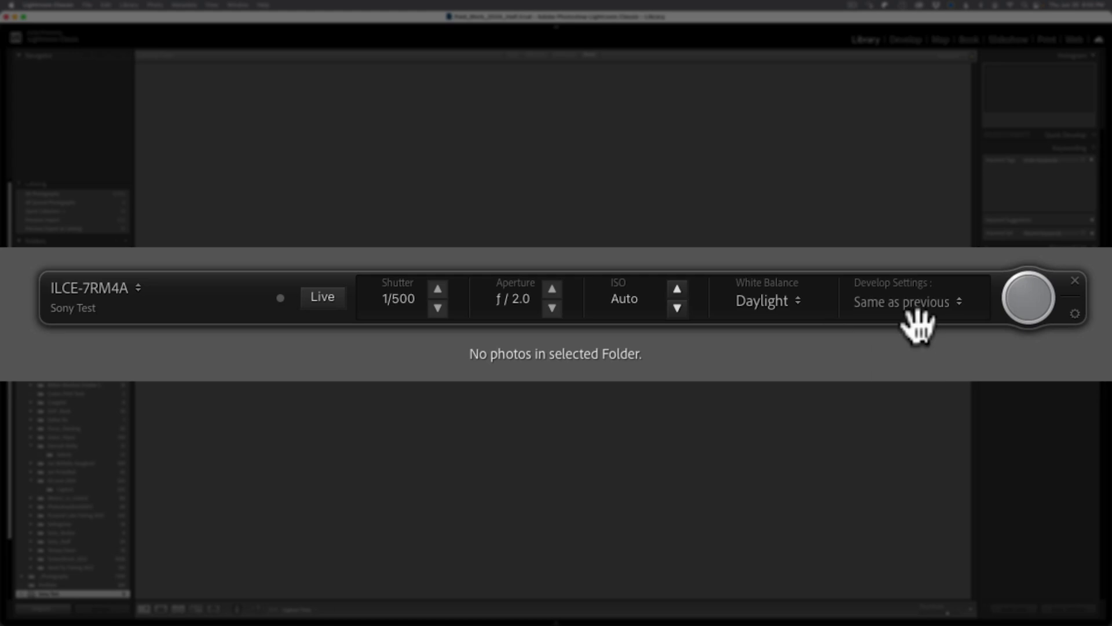
# Set the tethered capture bar's Develop Settings to None
pyautogui.click(886, 307)
pyautogui.click(887, 316)
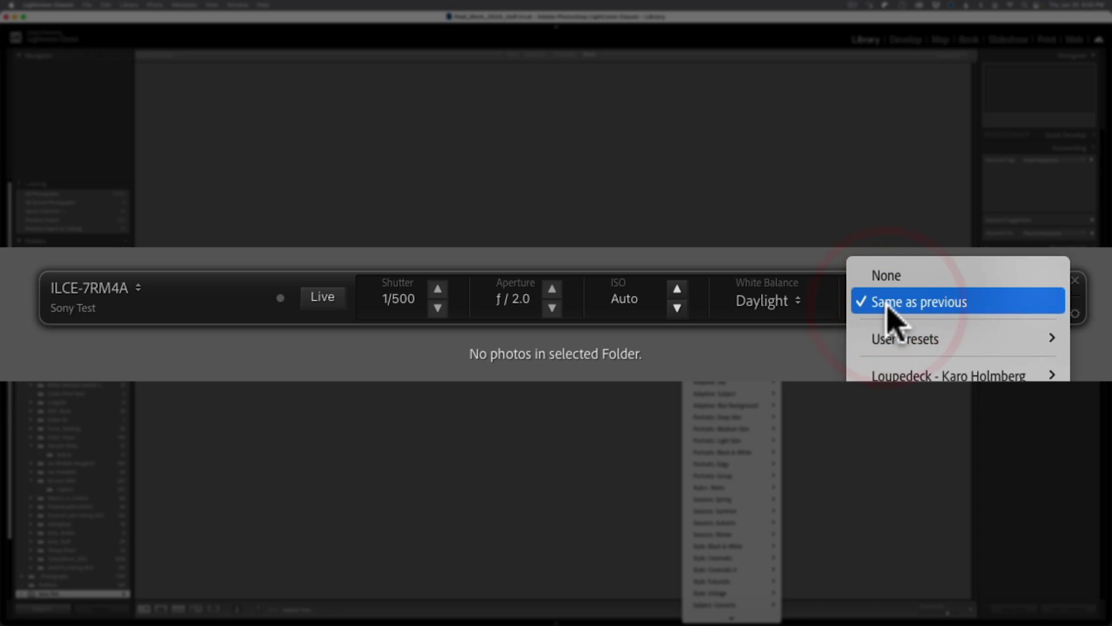
pyautogui.click(886, 279)
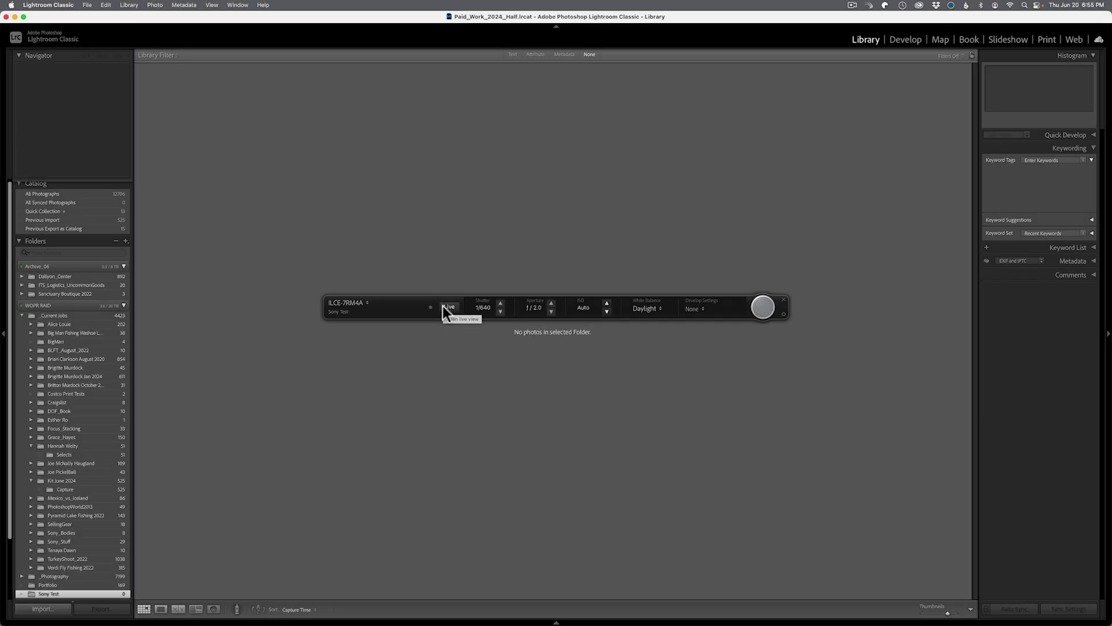
# Check the figurine framing in Live View, close it, and view the newest capture large
pyautogui.click(320, 297)
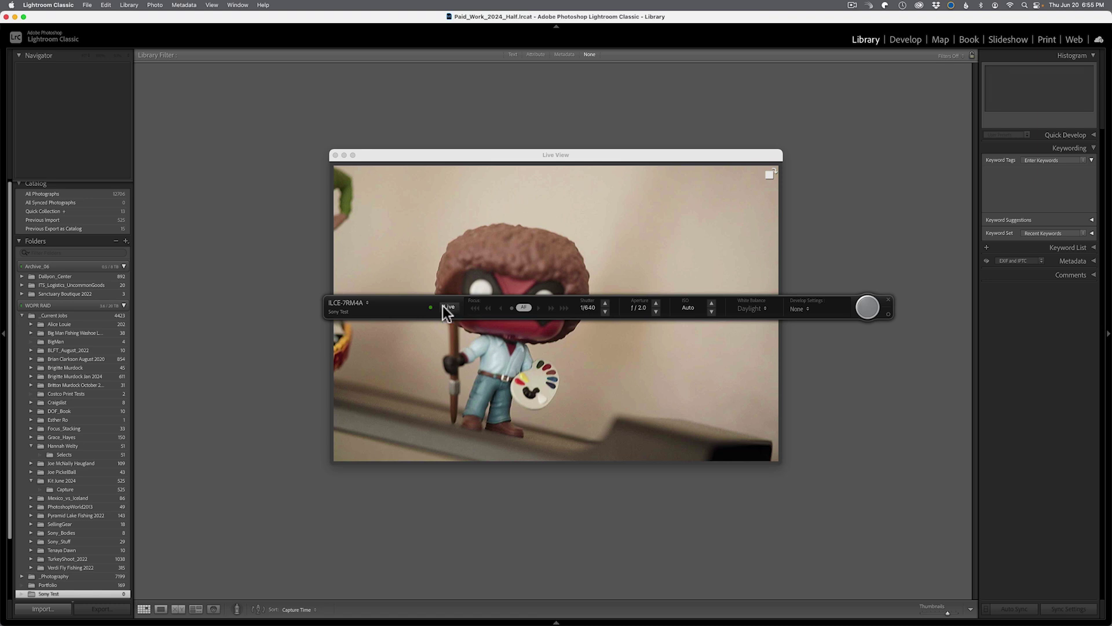
pyautogui.click(443, 306)
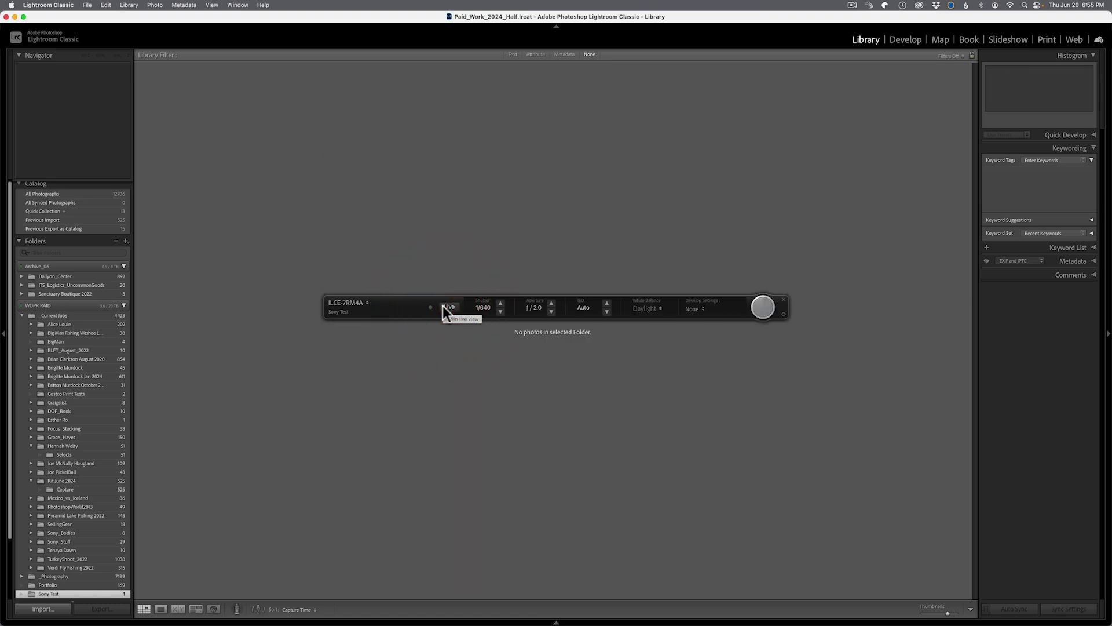
pyautogui.doubleClick(213, 136)
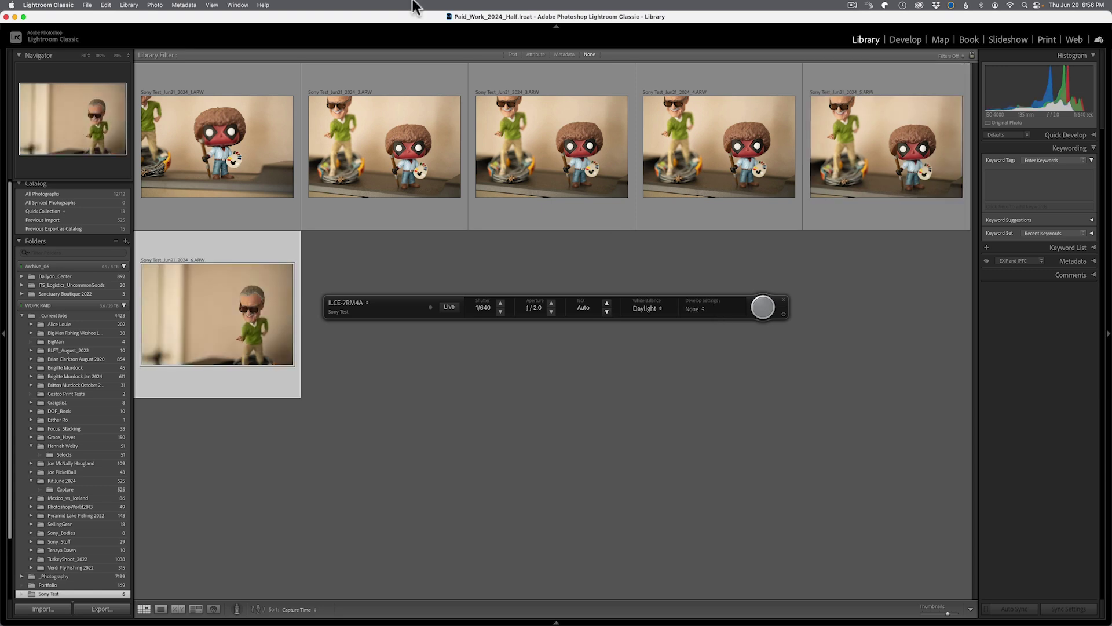
# Close the tethered capture bar and expand Lens Blur for the highway portrait in Develop
pyautogui.click(785, 300)
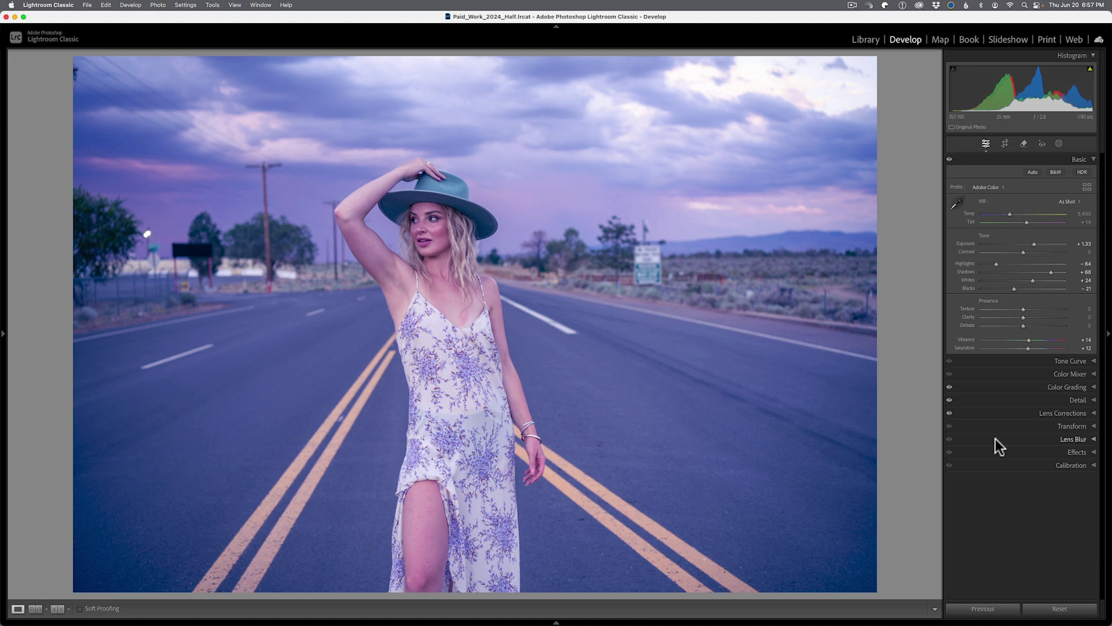
pyautogui.click(1068, 439)
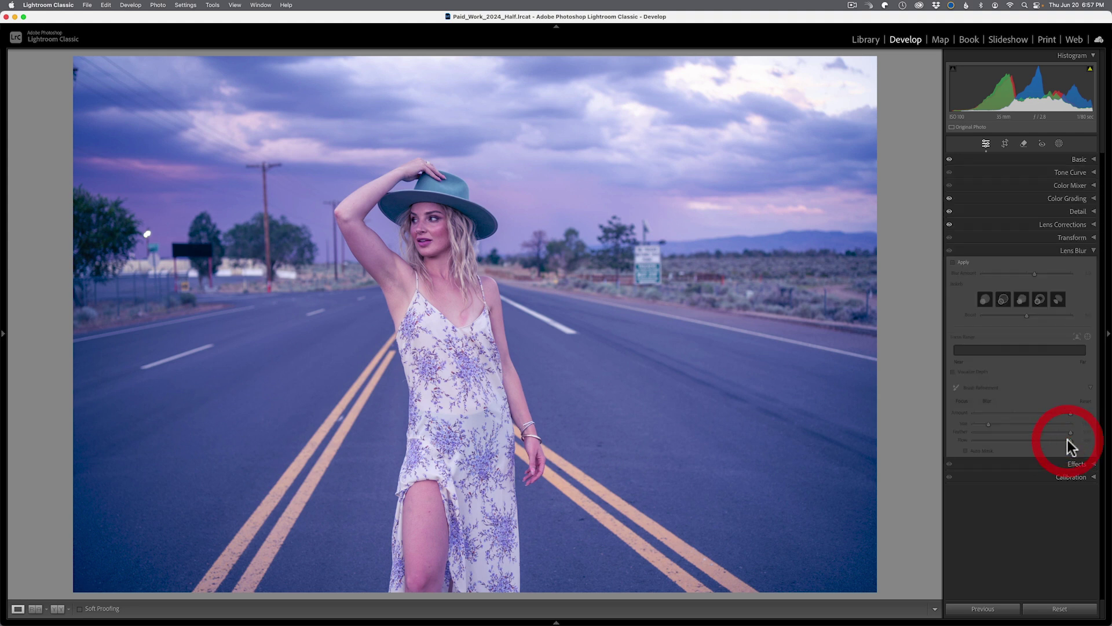
# Apply Lens Blur with Blur Amount 39 and the Ring bokeh shape
pyautogui.click(953, 262)
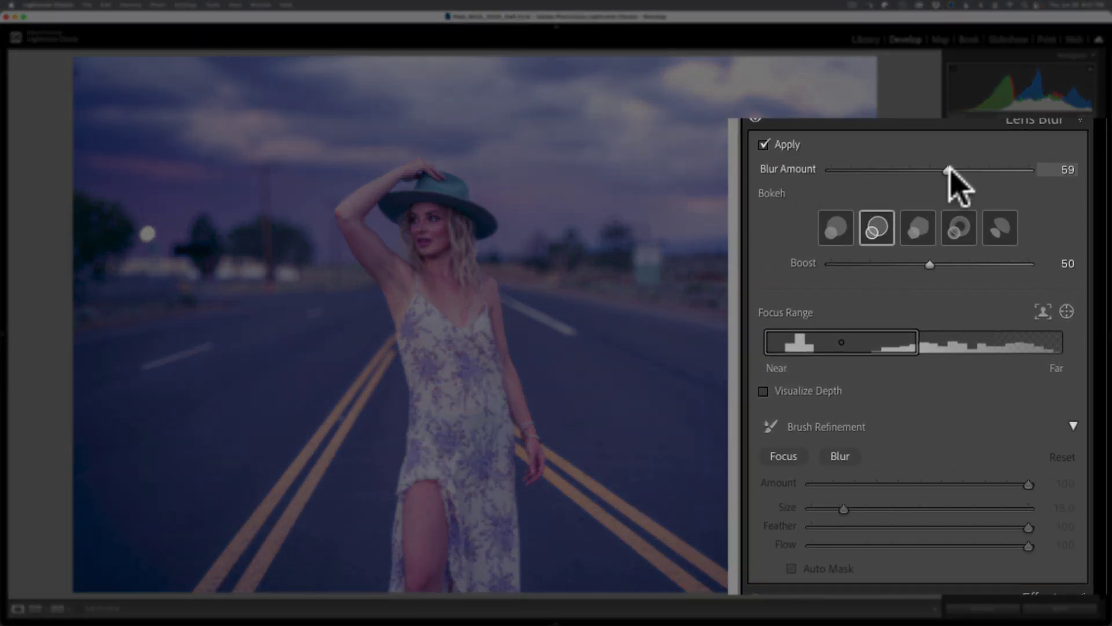
pyautogui.moveTo(946, 167); pyautogui.dragTo(895, 169)
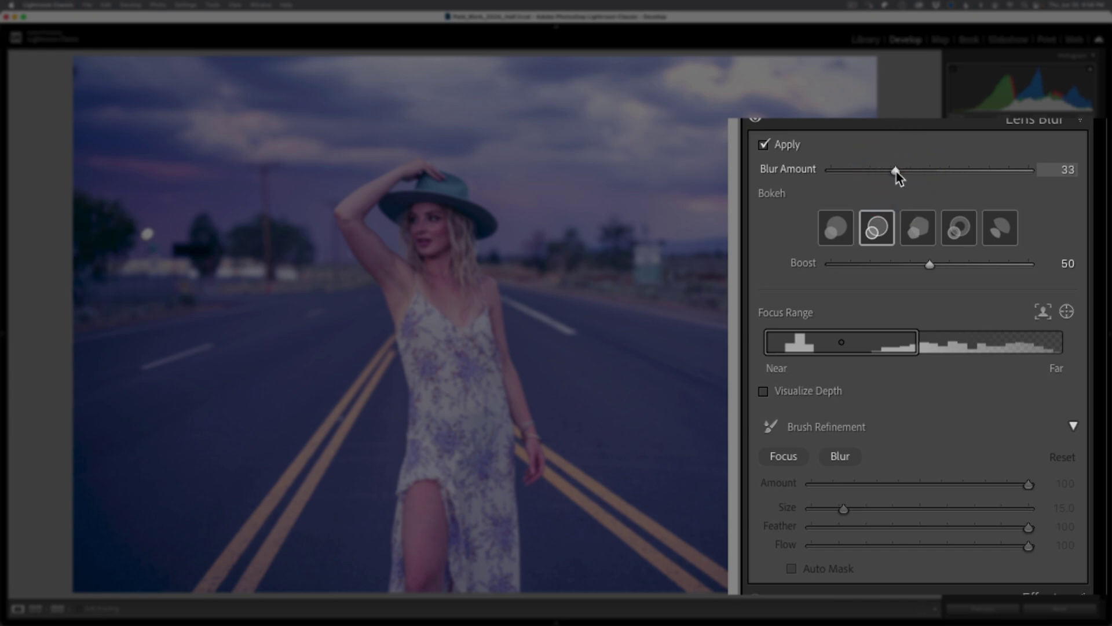
pyautogui.moveTo(896, 174); pyautogui.dragTo(913, 186)
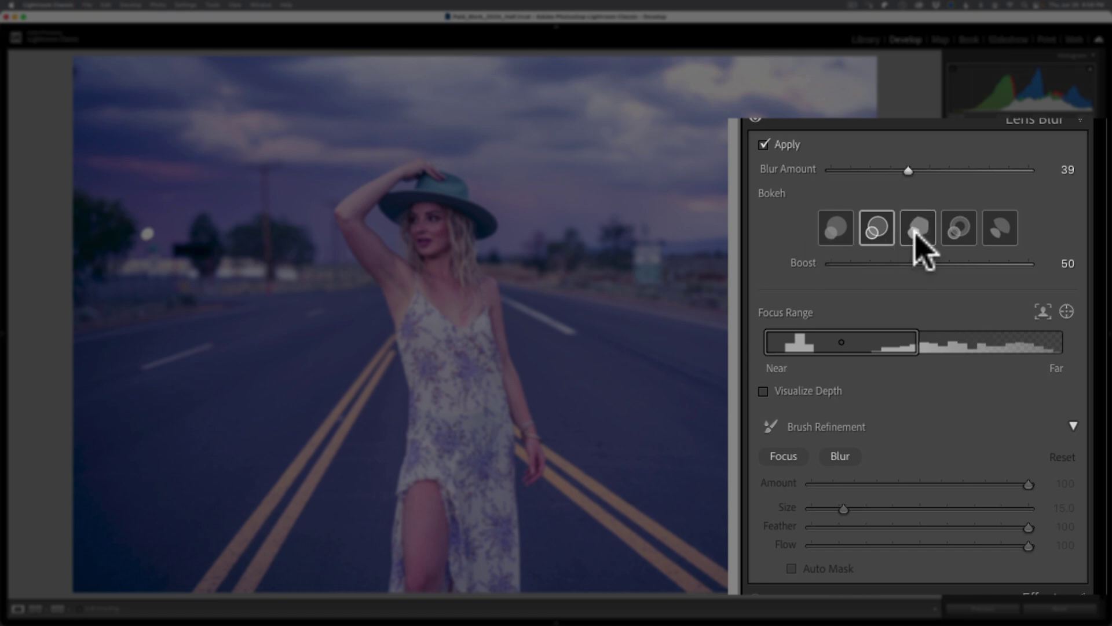
pyautogui.click(957, 234)
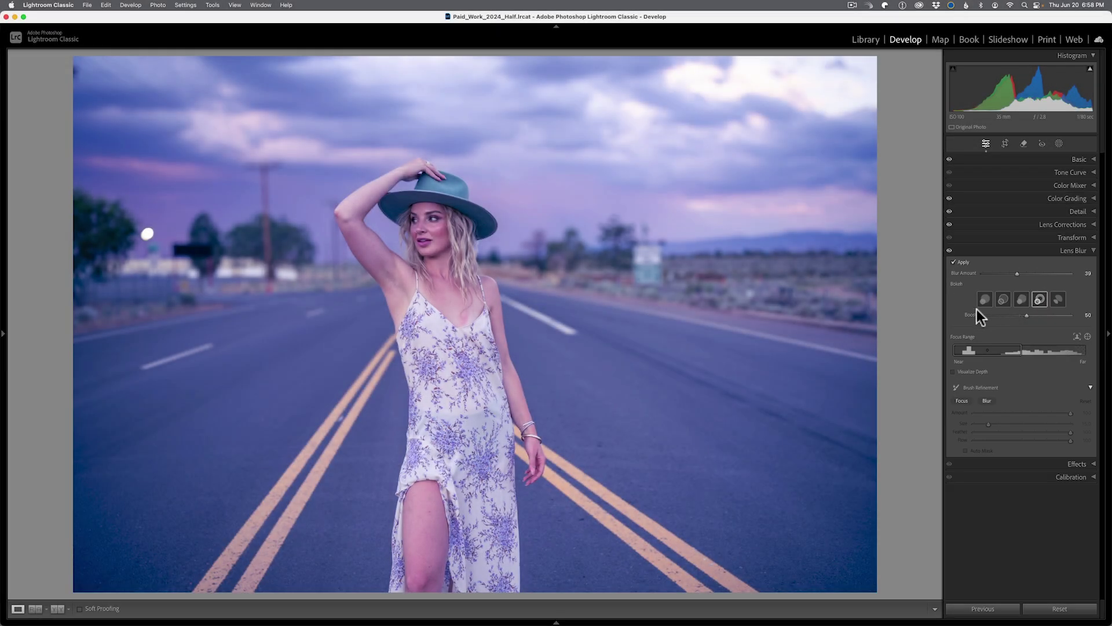
pyautogui.click(1039, 299)
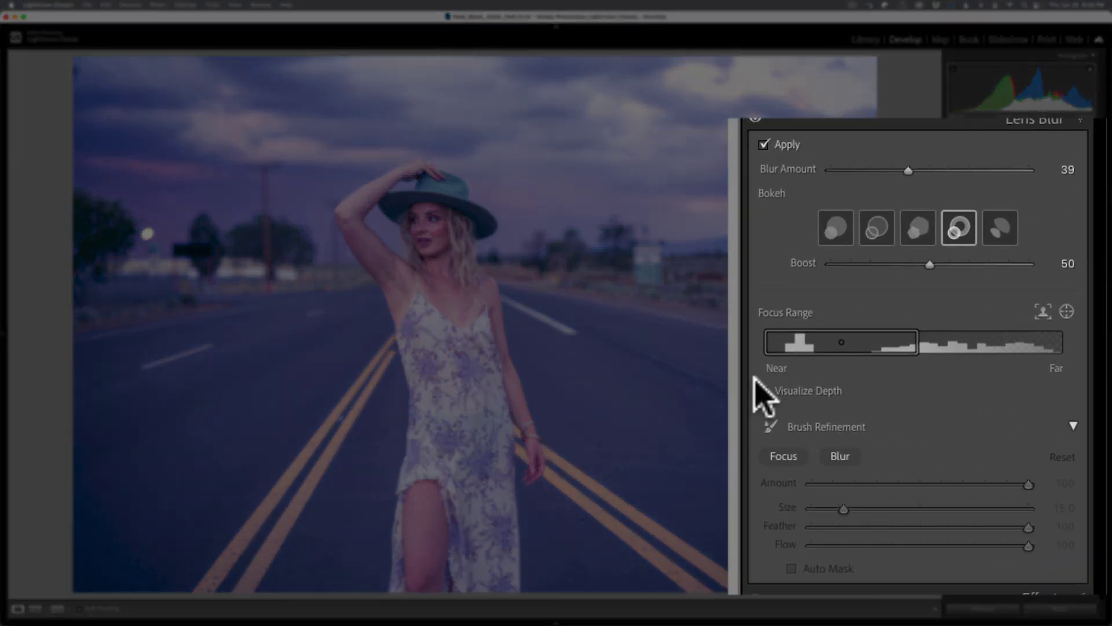
# Turn on Visualize Depth and extend the focus range's far limit to about 64
pyautogui.click(763, 391)
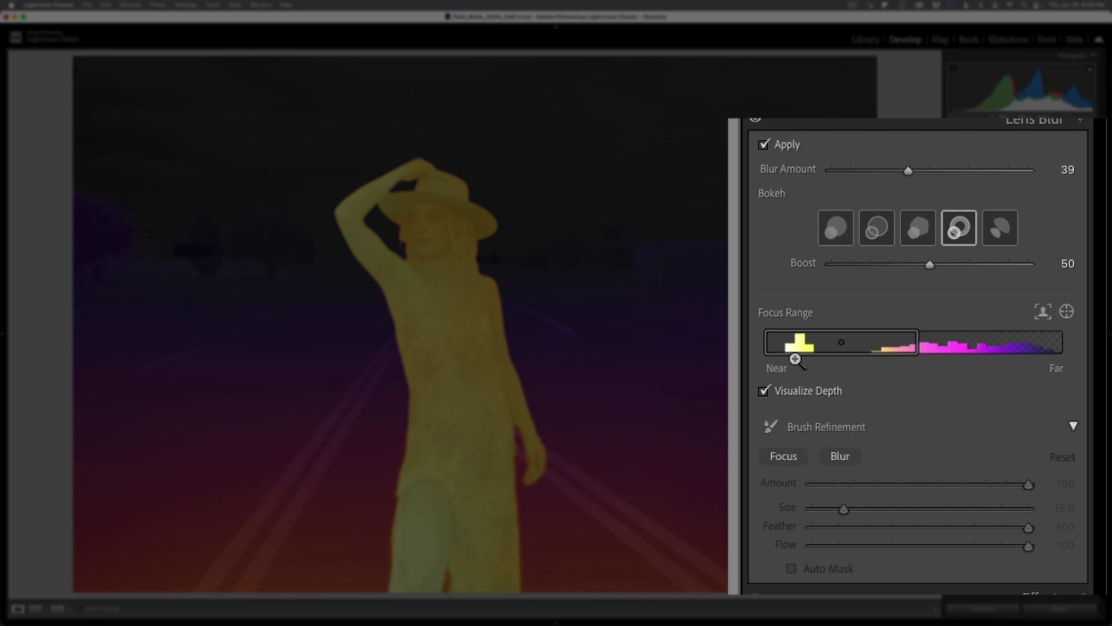
pyautogui.moveTo(889, 348)
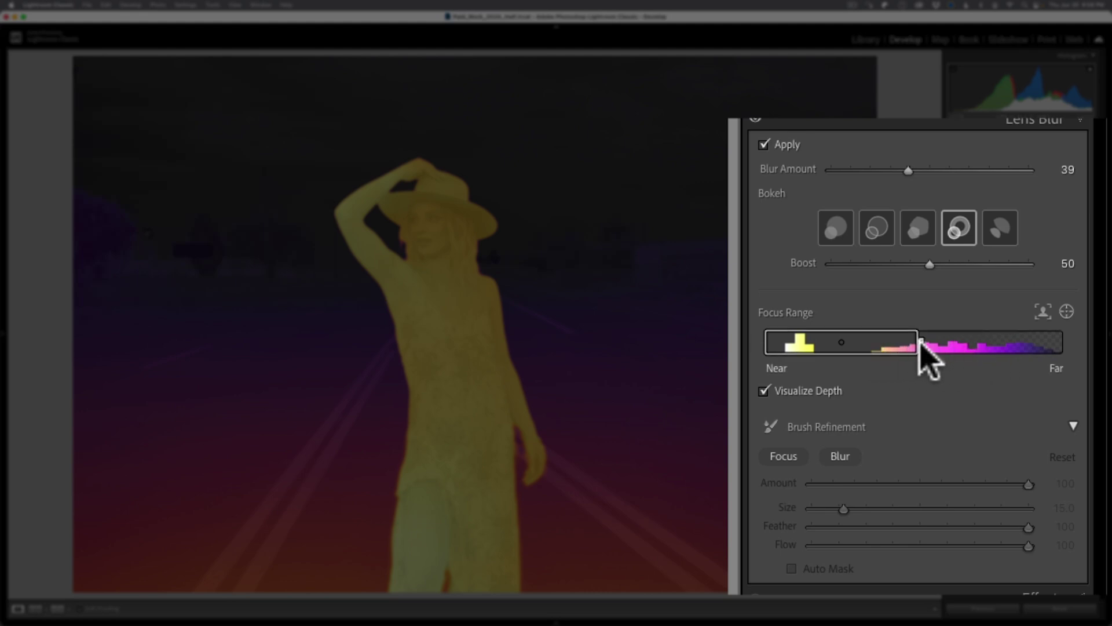
pyautogui.moveTo(915, 342); pyautogui.dragTo(1034, 352)
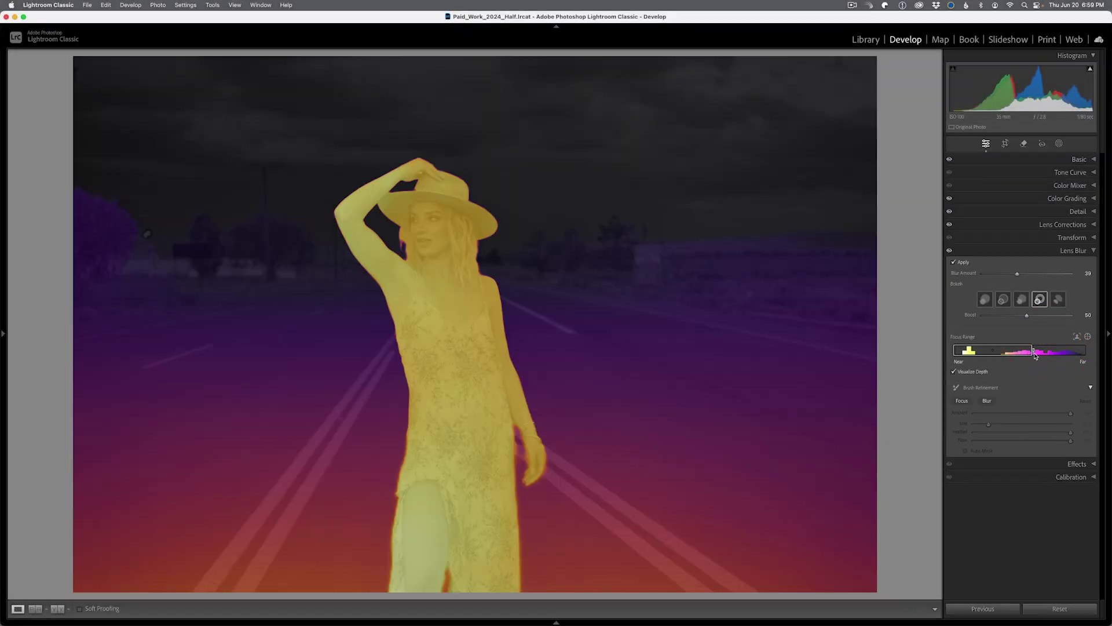
# Hide the depth map, narrow the focus range's far value to 58, then switch Lens Blur off
pyautogui.click(954, 371)
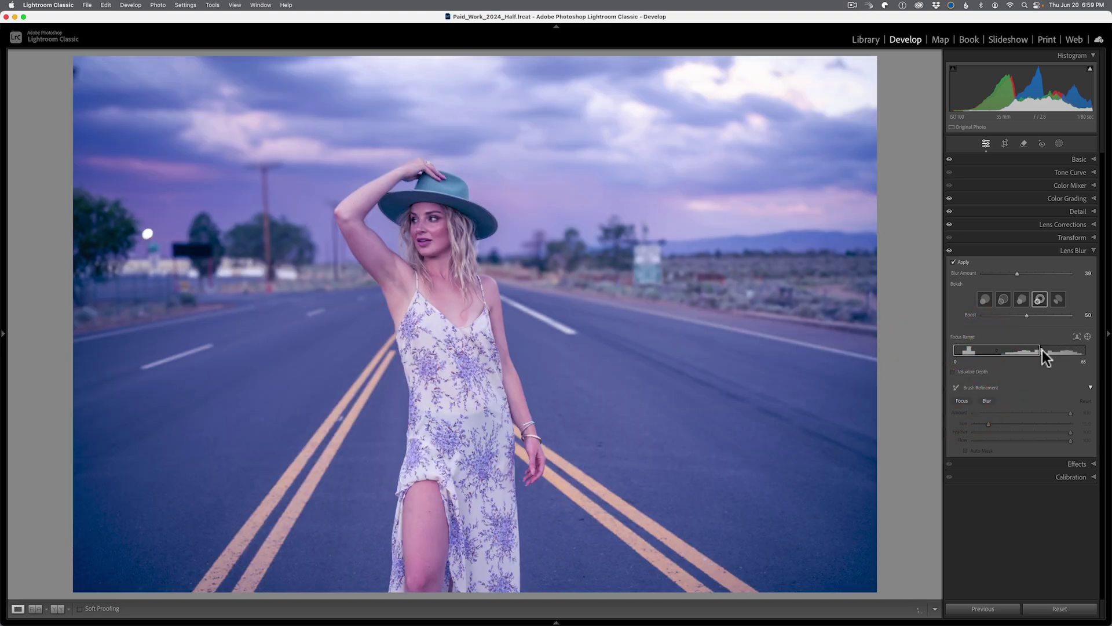
pyautogui.moveTo(1042, 350); pyautogui.dragTo(1026, 350)
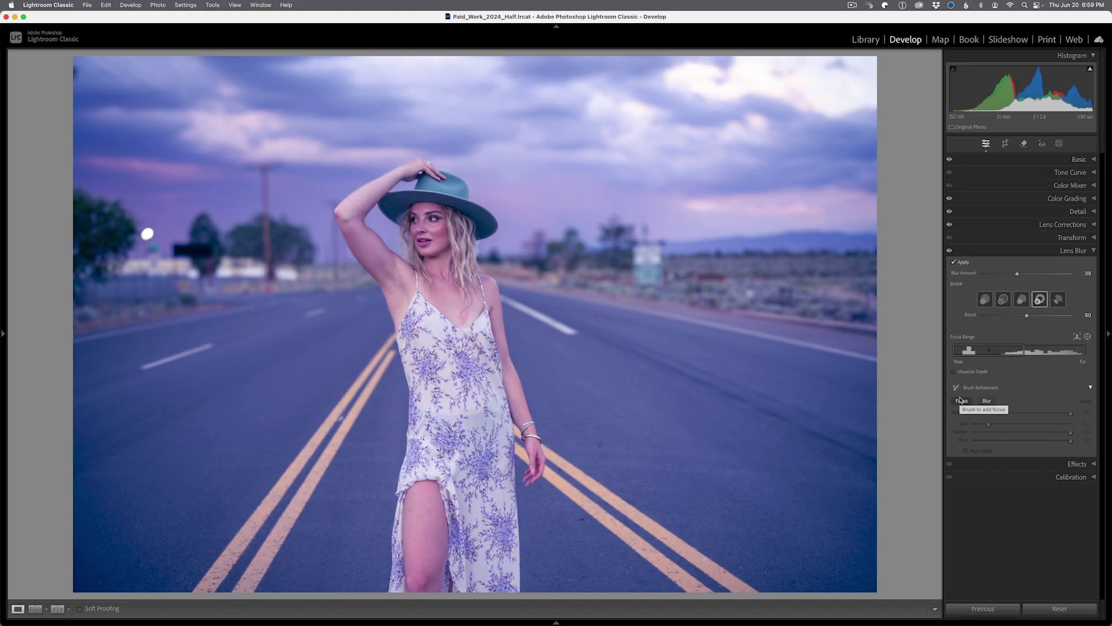
pyautogui.click(950, 251)
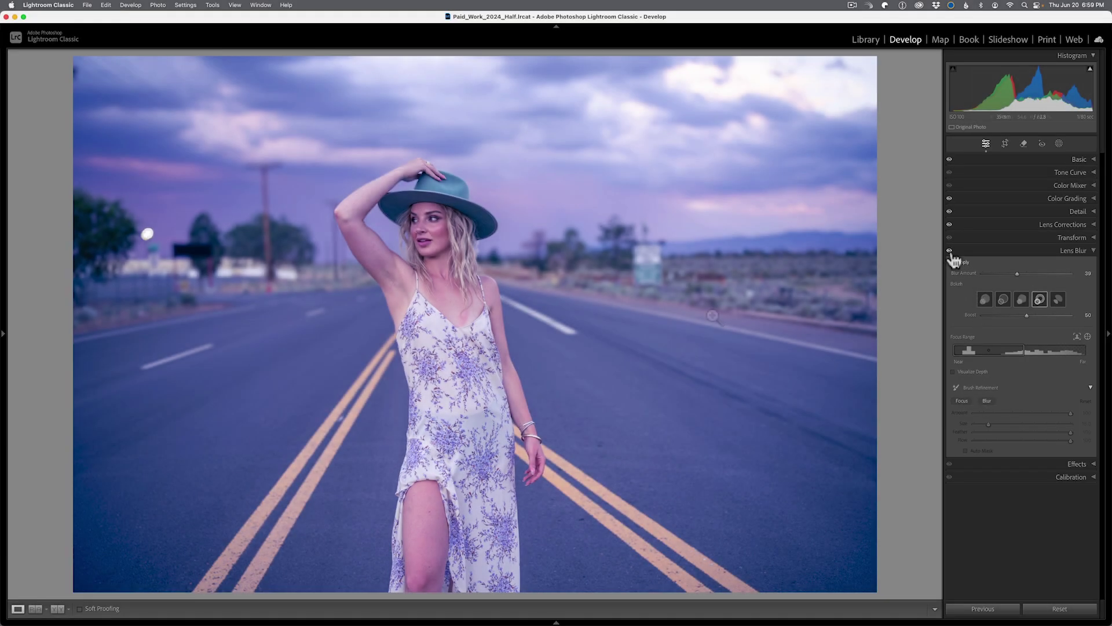
pyautogui.click(950, 251)
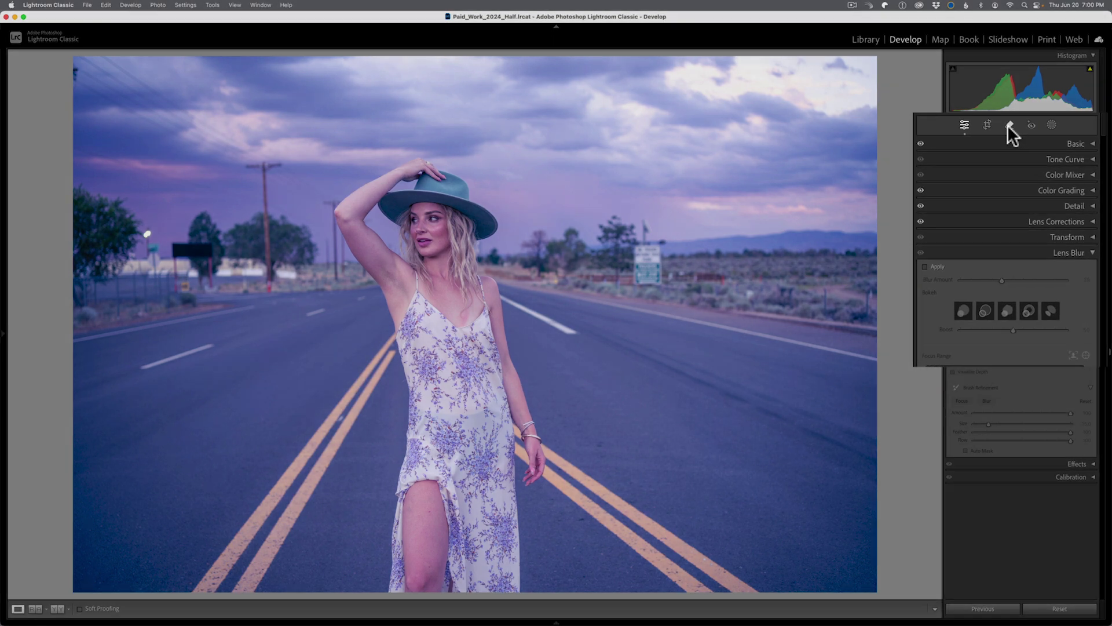
# Activate the Generative AI Remove tool, leaving Object Aware unchecked
pyautogui.click(1024, 143)
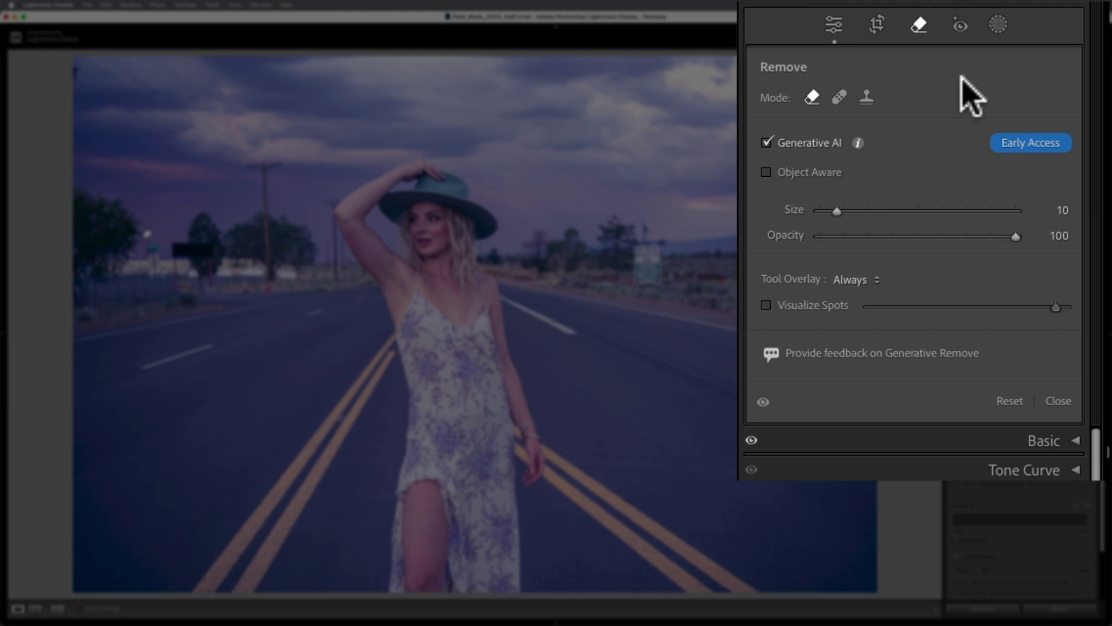
pyautogui.click(768, 172)
# Paint over the roadside sign with Object Aware off, refine the mask, and generate its removal
pyautogui.click(767, 172)
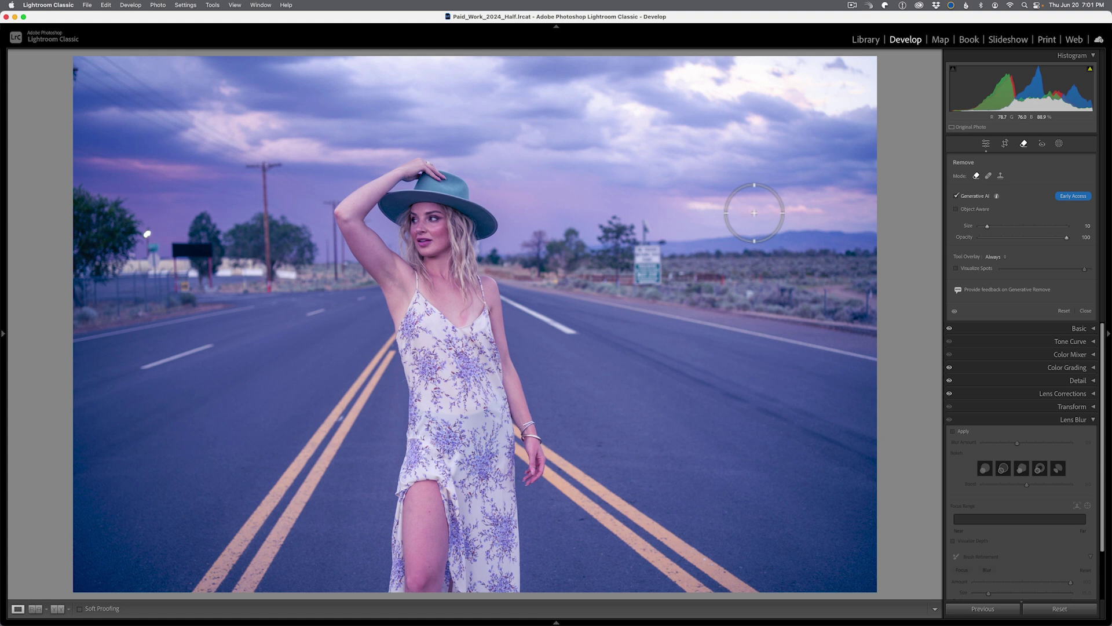
pyautogui.moveTo(643, 215)
pyautogui.mouseDown()
pyautogui.moveTo(636, 280)
pyautogui.moveTo(664, 282)
pyautogui.moveTo(659, 243)
pyautogui.mouseUp()
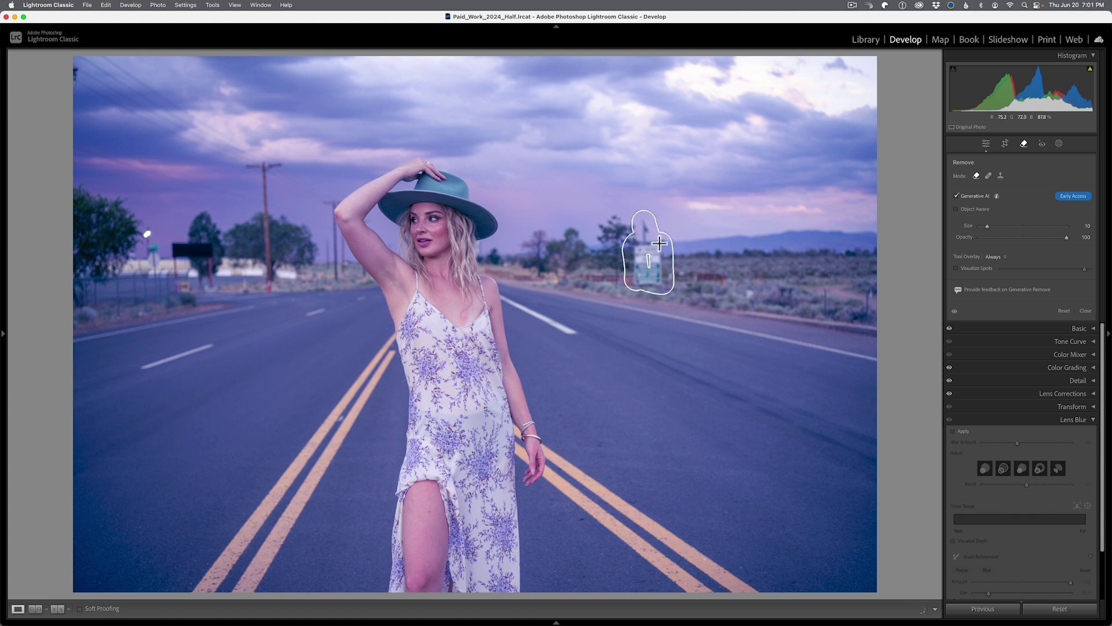
pyautogui.click(649, 278)
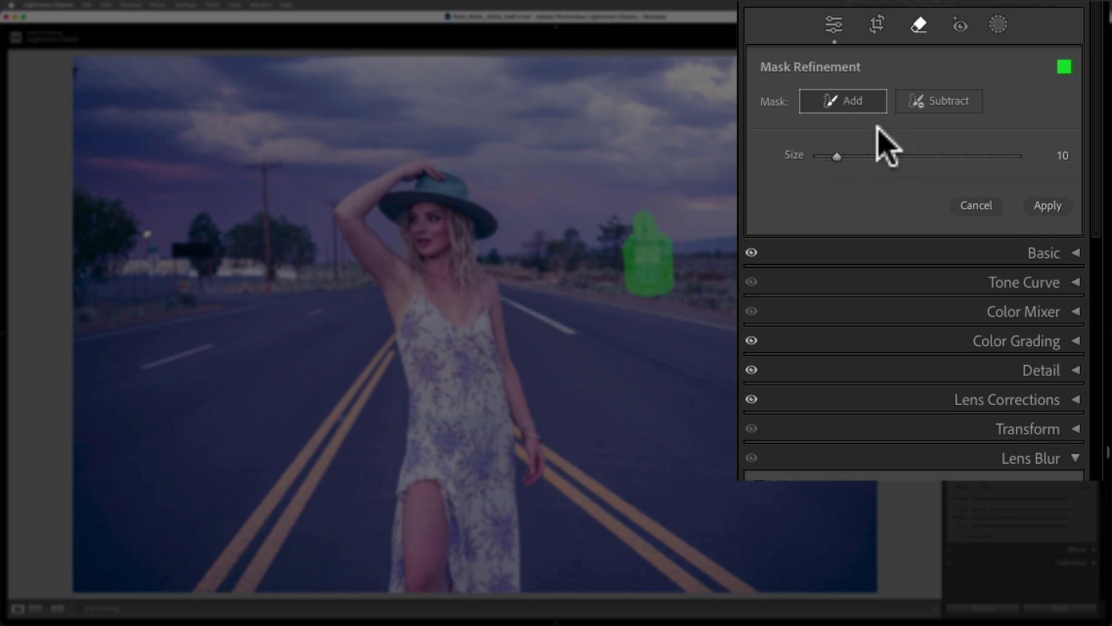
pyautogui.click(1036, 209)
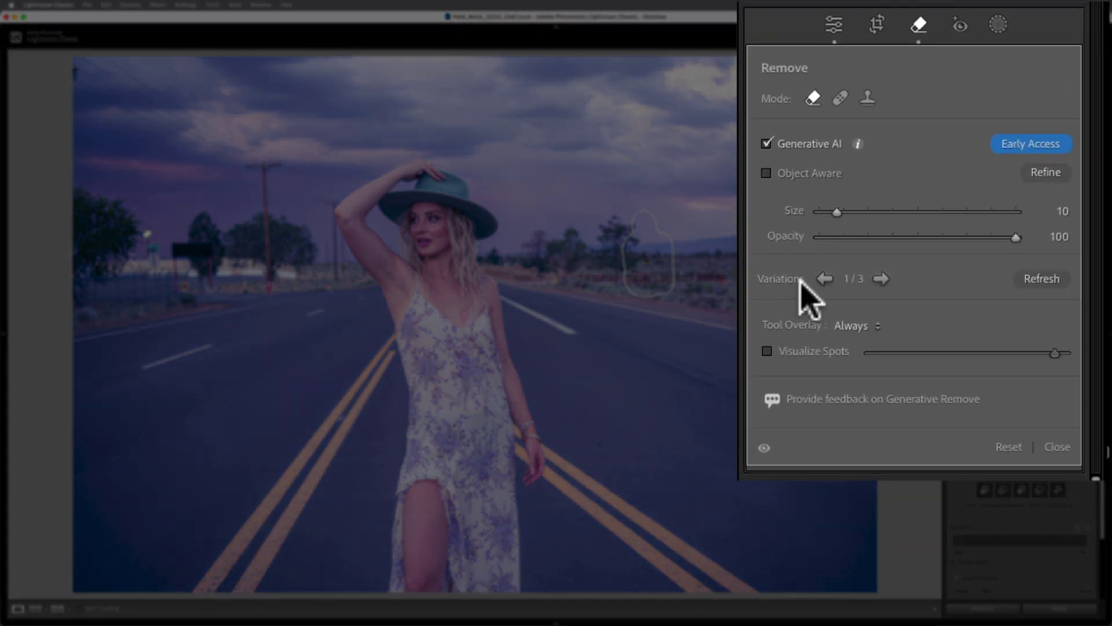
# Keep the first of three fill variations for the sign and start brushing over the left buildings
pyautogui.click(881, 278)
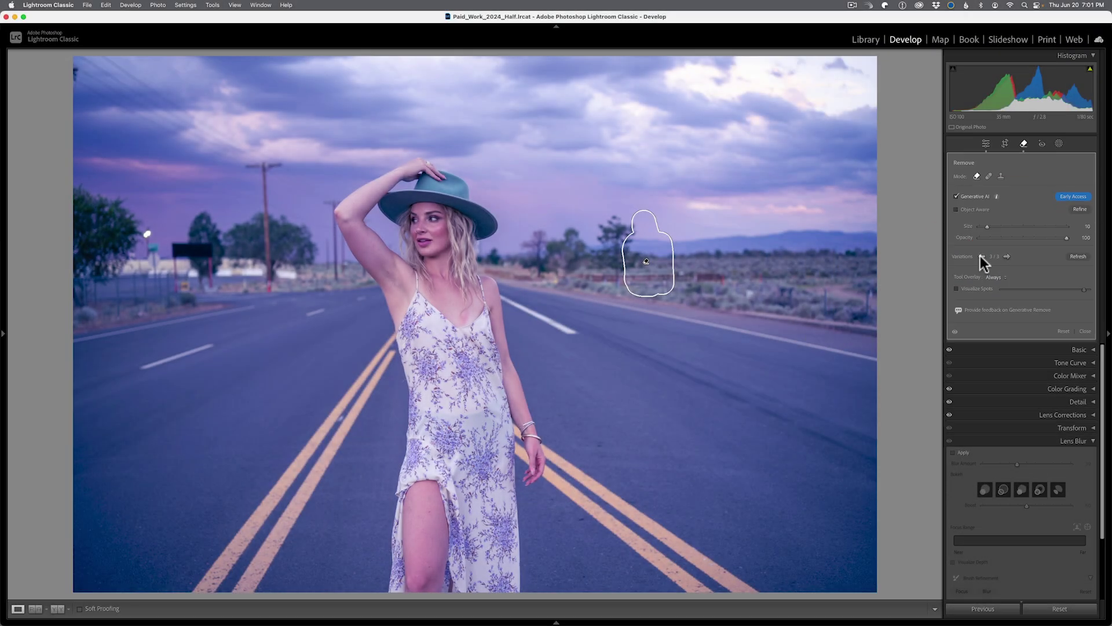
pyautogui.click(981, 257)
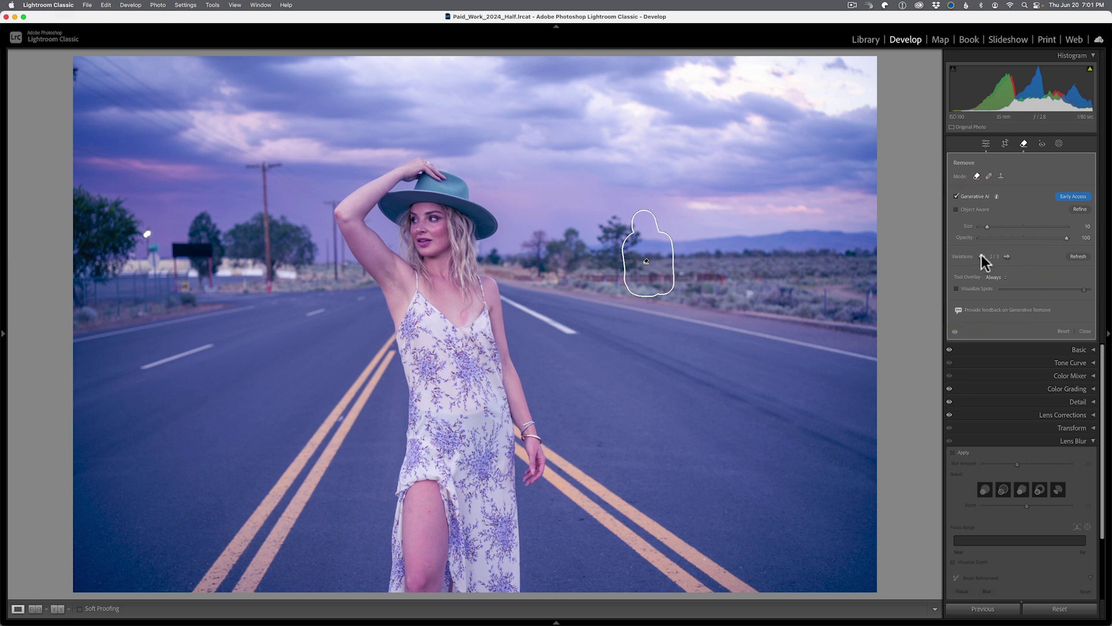
pyautogui.click(981, 258)
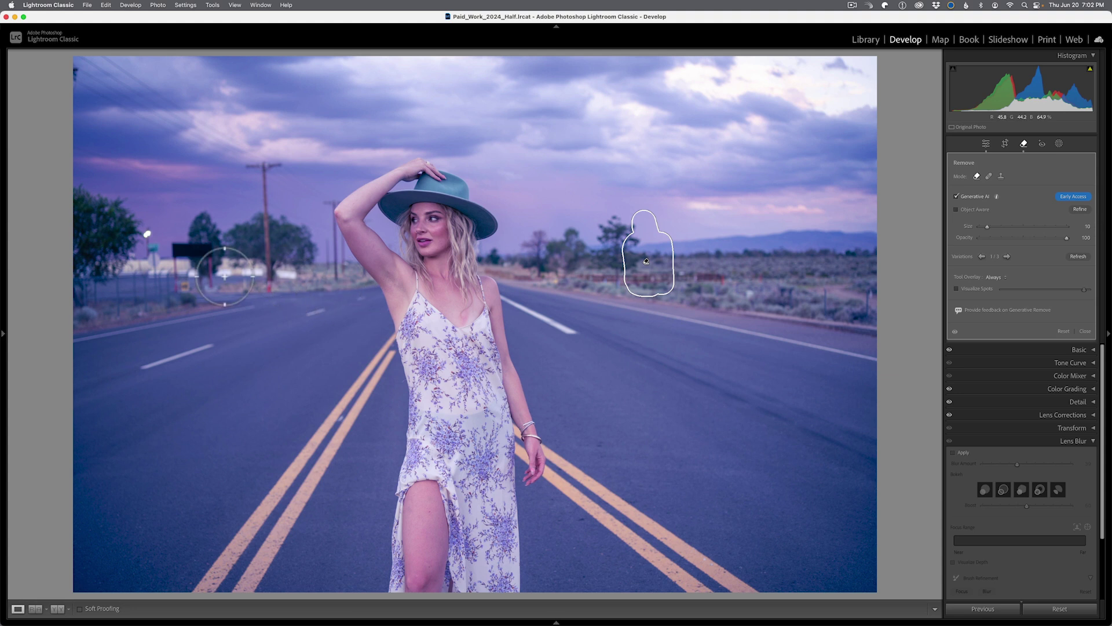
pyautogui.moveTo(288, 268)
pyautogui.mouseDown()
pyautogui.moveTo(194, 254)
pyautogui.moveTo(210, 251)
pyautogui.moveTo(213, 278)
pyautogui.moveTo(183, 282)
pyautogui.moveTo(190, 287)
pyautogui.moveTo(274, 283)
pyautogui.moveTo(197, 272)
pyautogui.moveTo(188, 256)
pyautogui.moveTo(112, 266)
pyautogui.moveTo(149, 261)
pyautogui.moveTo(150, 231)
pyautogui.moveTo(158, 254)
pyautogui.moveTo(211, 250)
pyautogui.moveTo(139, 261)
pyautogui.moveTo(191, 271)
pyautogui.moveTo(116, 267)
pyautogui.moveTo(181, 273)
pyautogui.moveTo(159, 273)
pyautogui.moveTo(179, 274)
pyautogui.moveTo(173, 297)
pyautogui.moveTo(197, 294)
pyautogui.moveTo(166, 305)
pyautogui.moveTo(259, 283)
pyautogui.mouseUp()
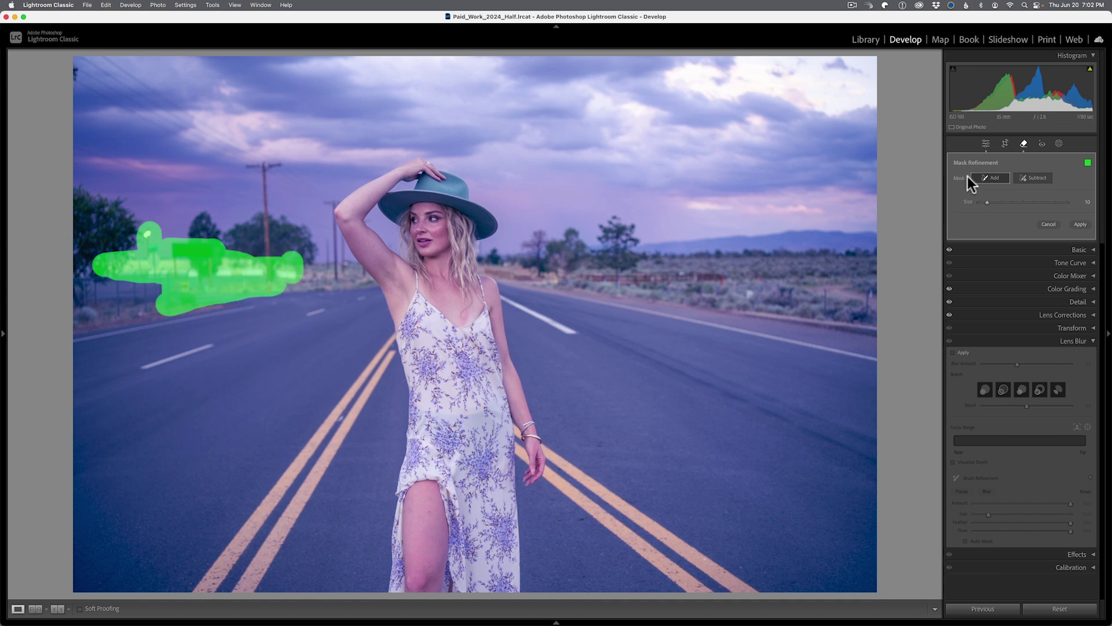
# Generate the removal of the left-side buildings and preview fills, returning to variation 2
pyautogui.click(1080, 225)
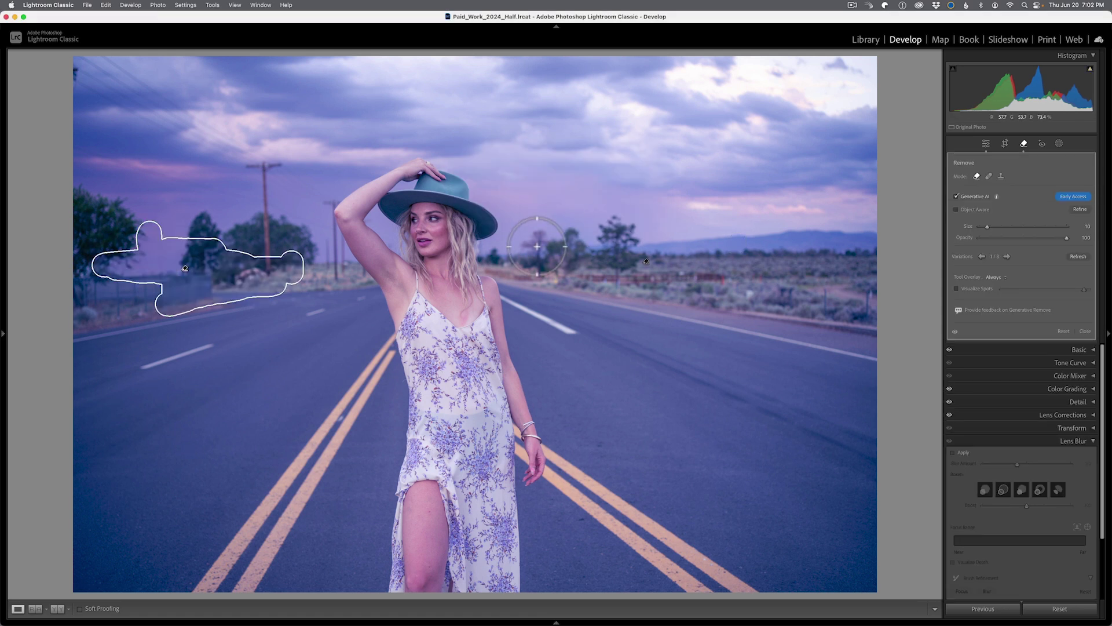
pyautogui.click(1006, 256)
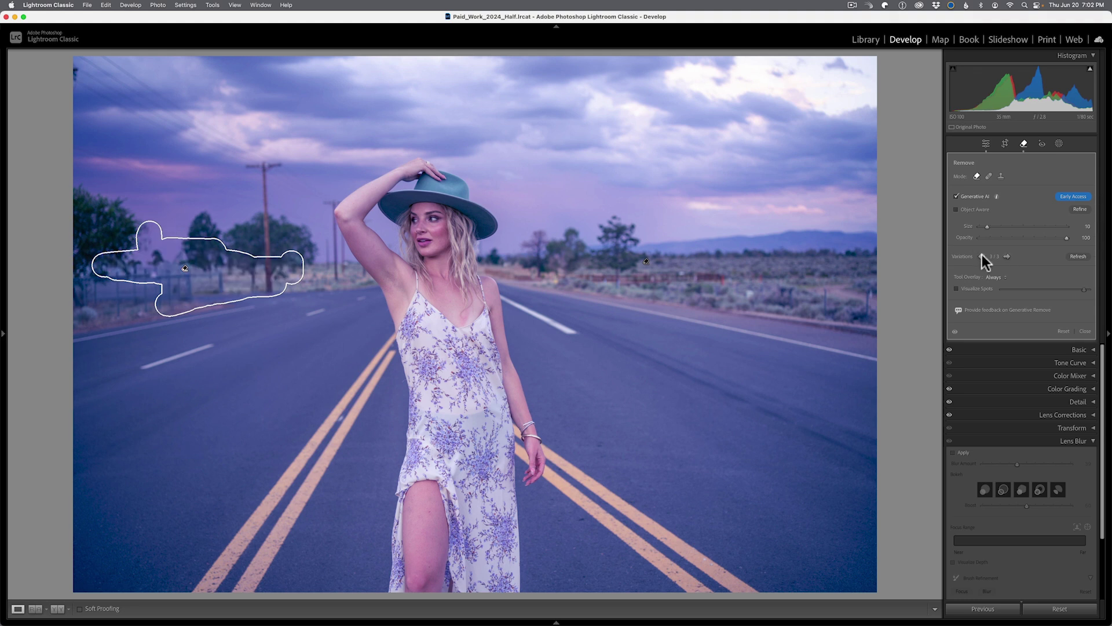
pyautogui.click(982, 255)
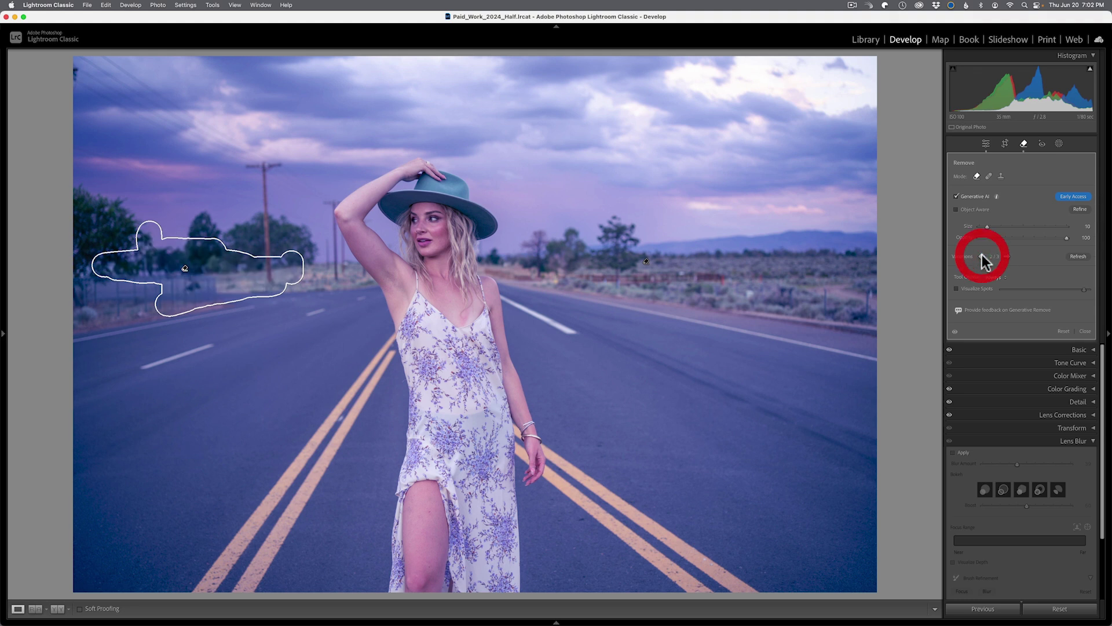
# Keep the second fill and compare the cleaned photo Before/After with the original
pyautogui.click(1079, 330)
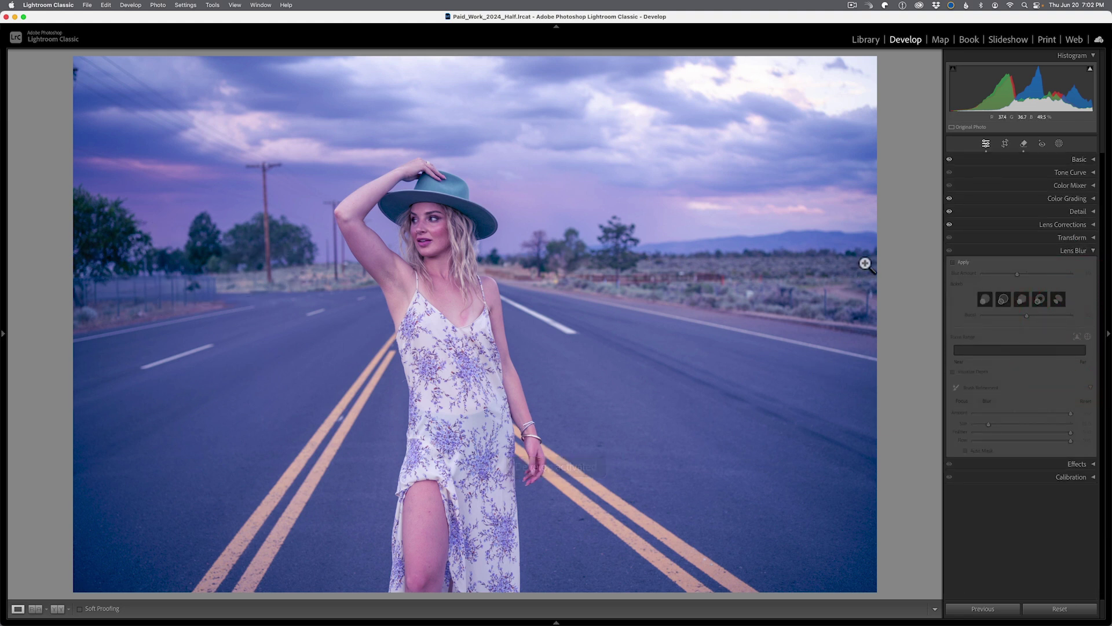
pyautogui.press('\\')
pyautogui.press('\\')
pyautogui.press('\\')
pyautogui.press('\\')
pyautogui.press('\\')
pyautogui.press('\\')
pyautogui.click(1023, 143)
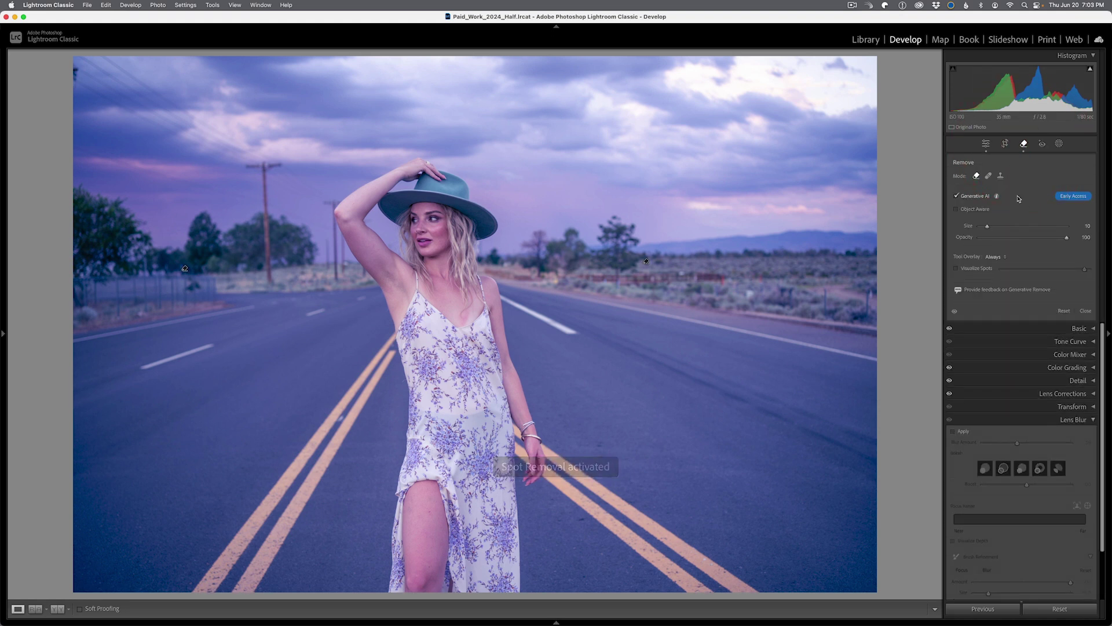